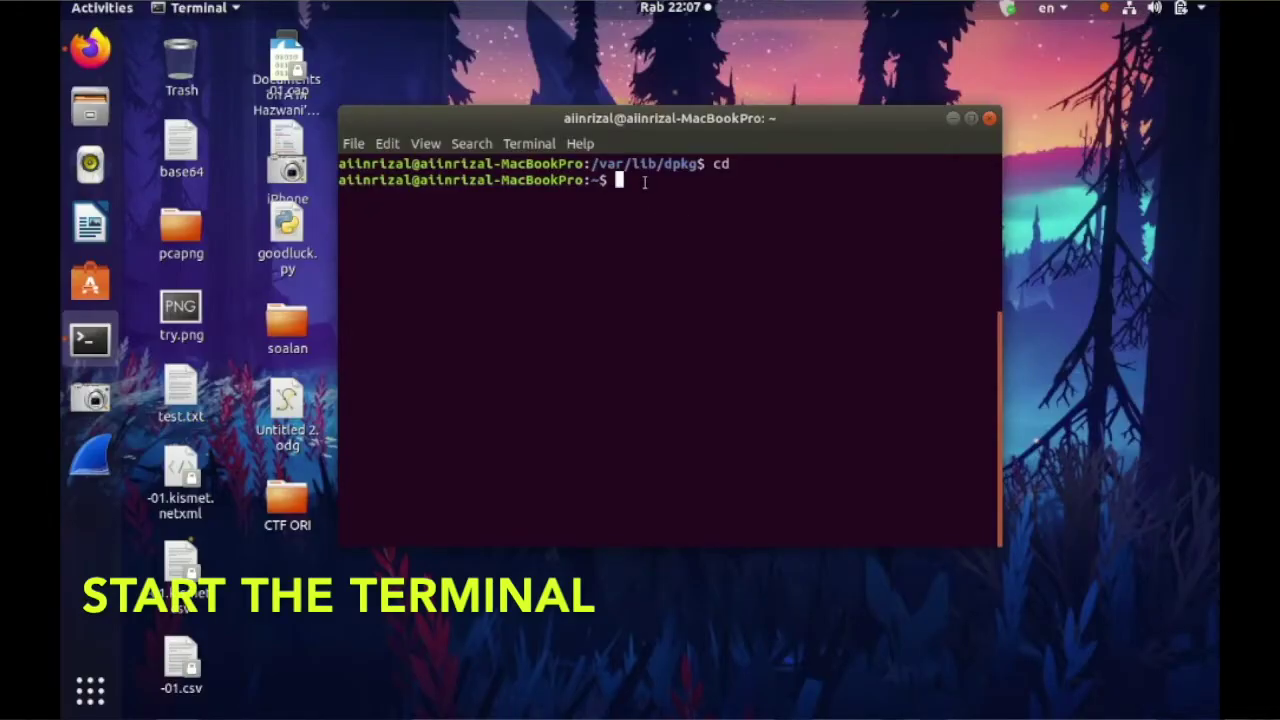
- Install DOSBox from the terminal with the command sudo apt-get install dosbox
type("sudo apt")
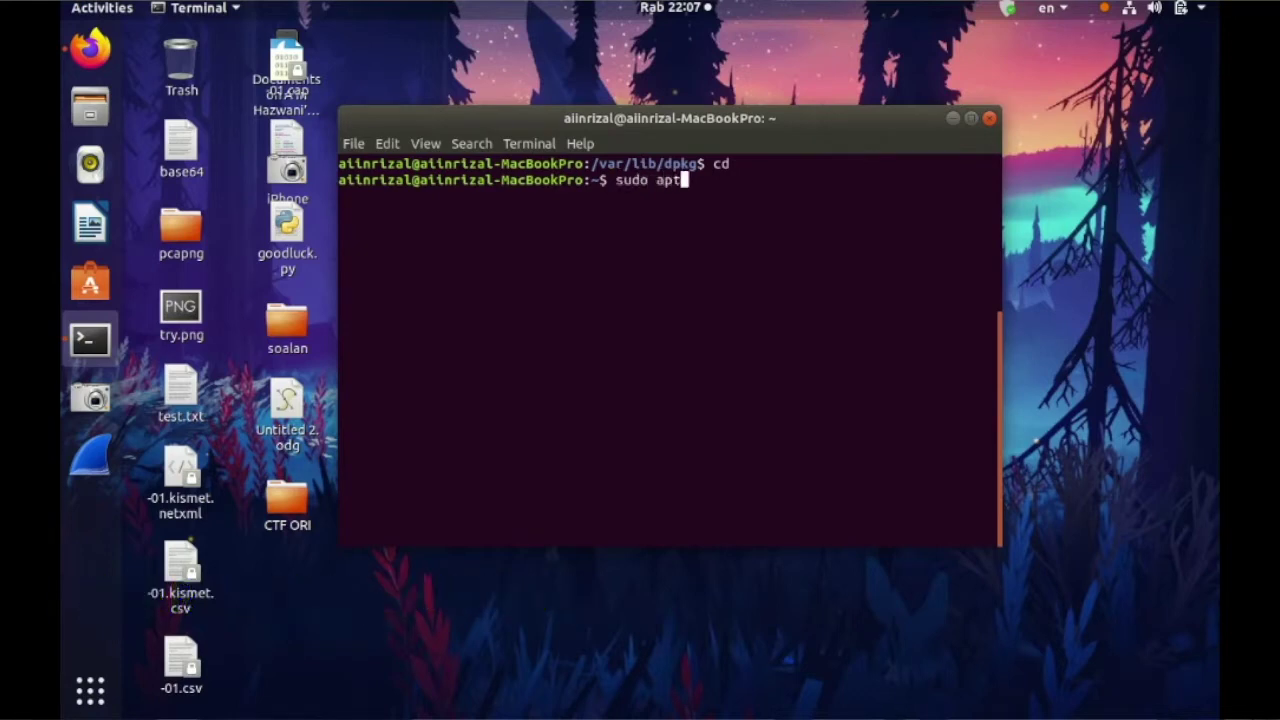
type("-get install dosbox")
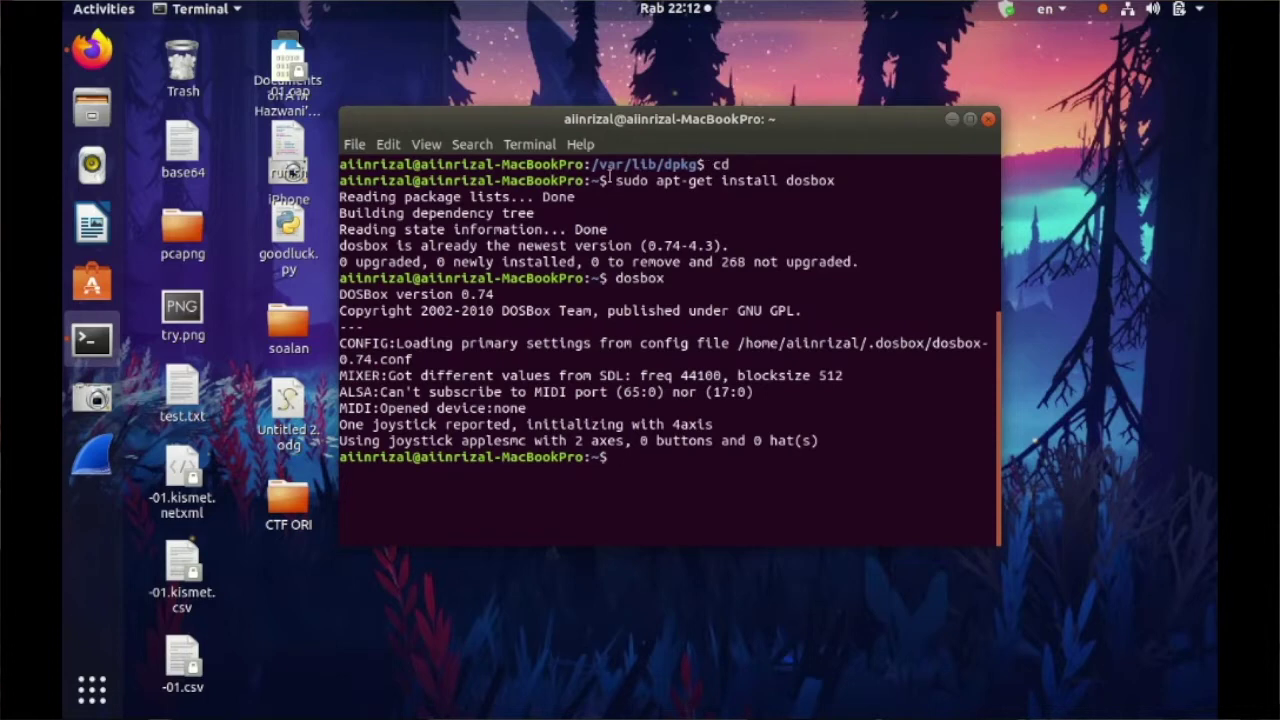
left_click_drag(641, 180, 820, 176)
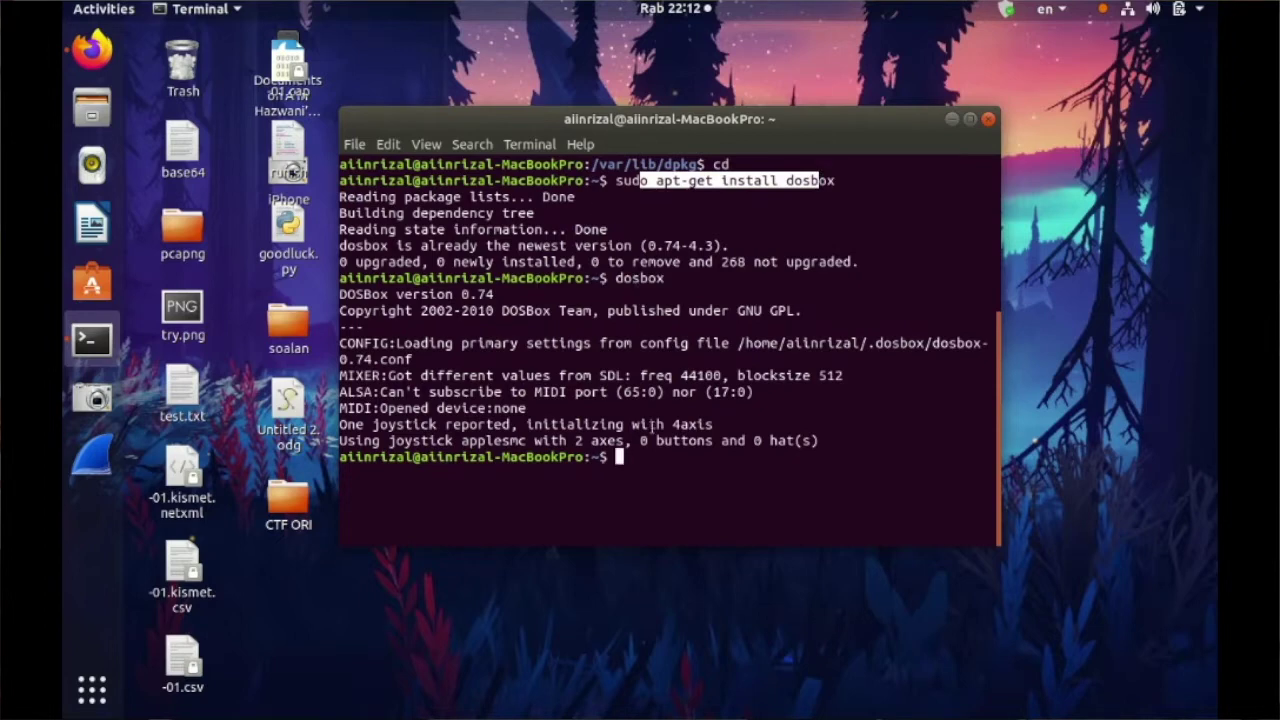
- Launch DOSBox from the terminal prompt with the dosbox command
left_click(654, 455)
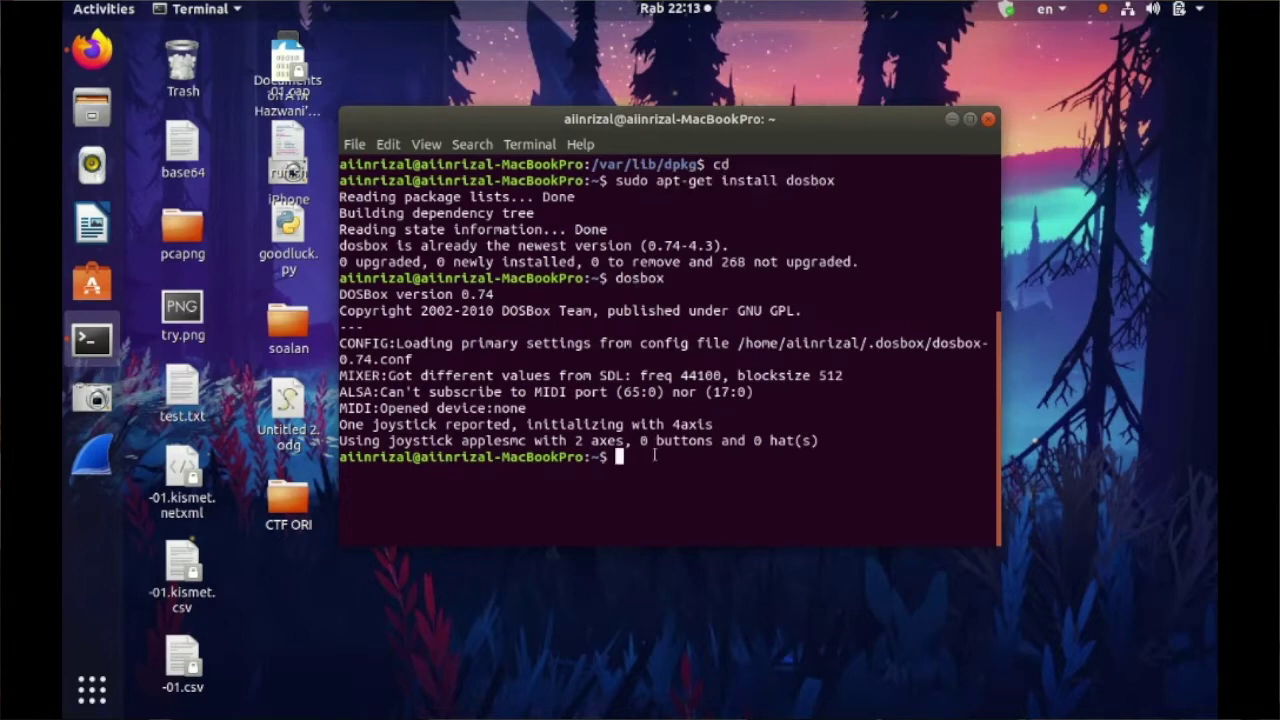
type("dosbox")
key("Return")
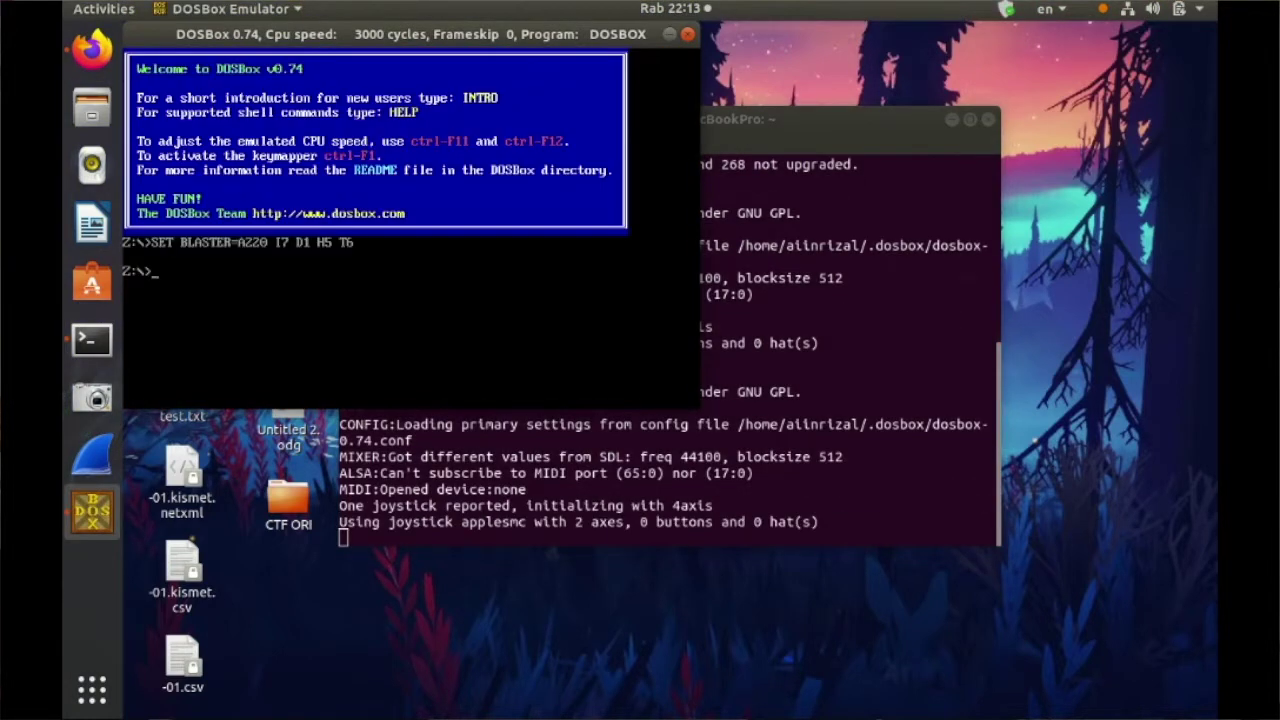
- Switch to Firefox and open the downloaded archive masm-20200610T140752Z-001.zip
key("alt+Tab")
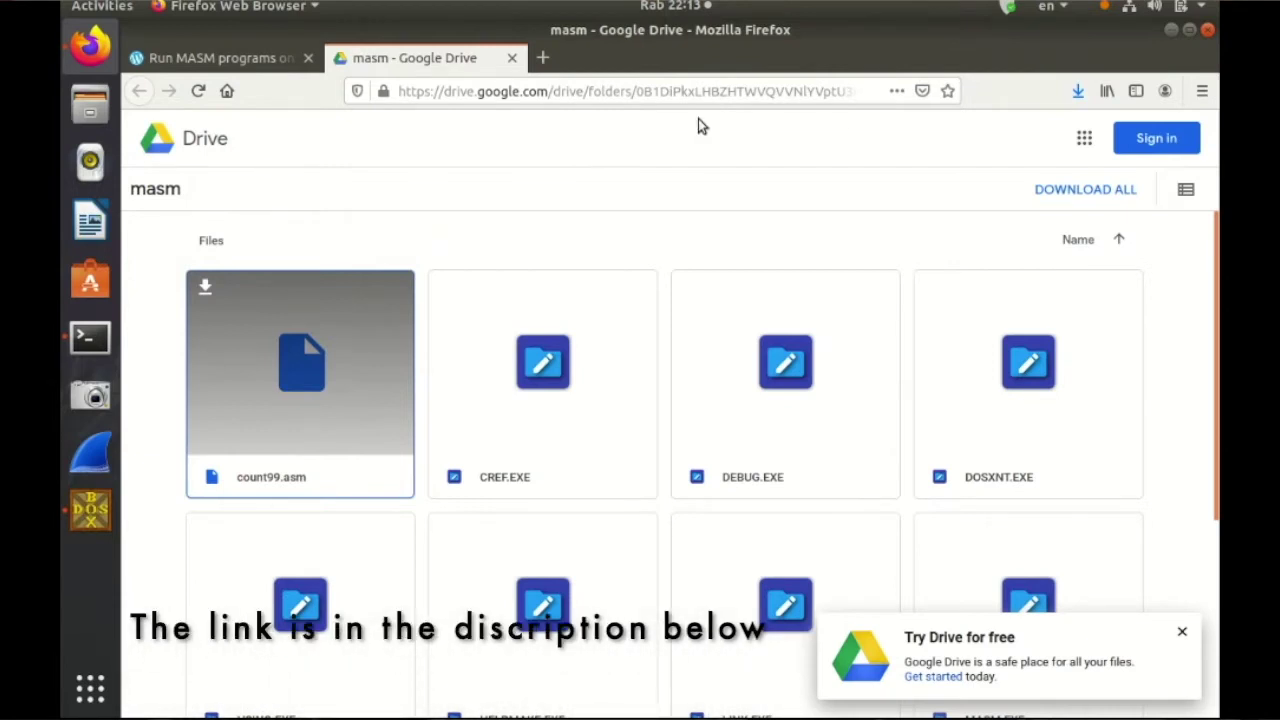
left_click(1076, 91)
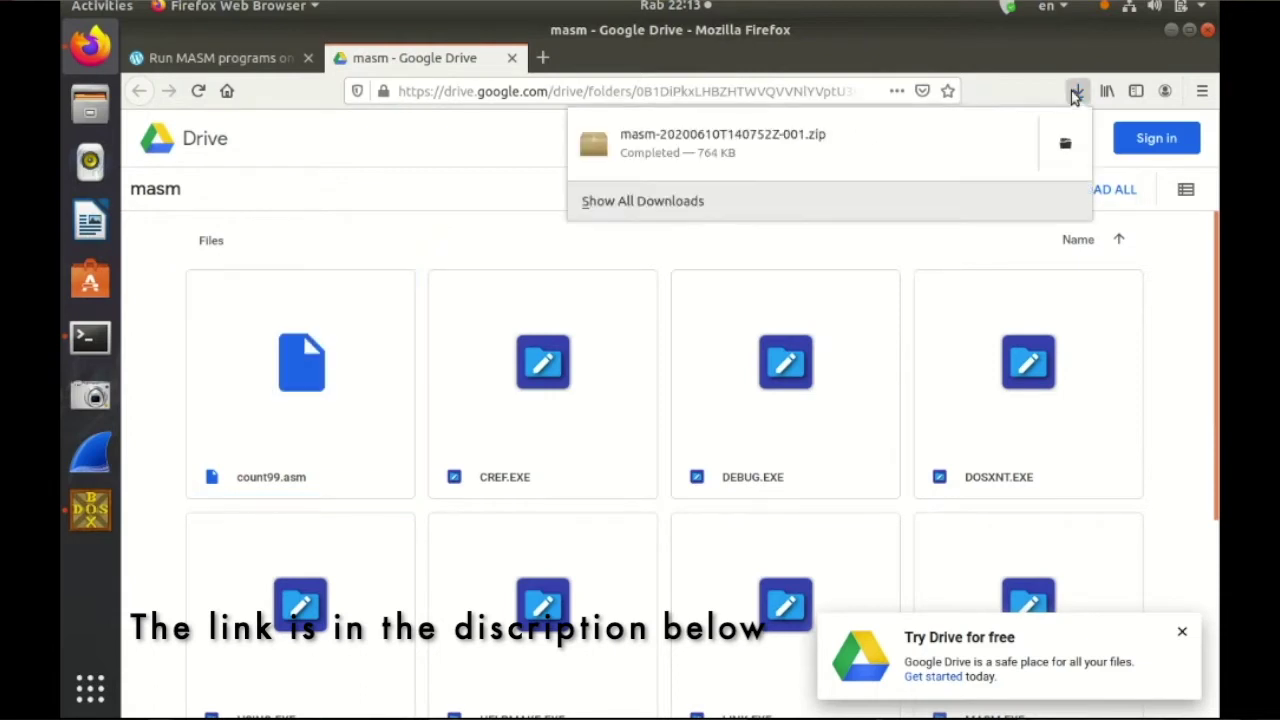
left_click(865, 162)
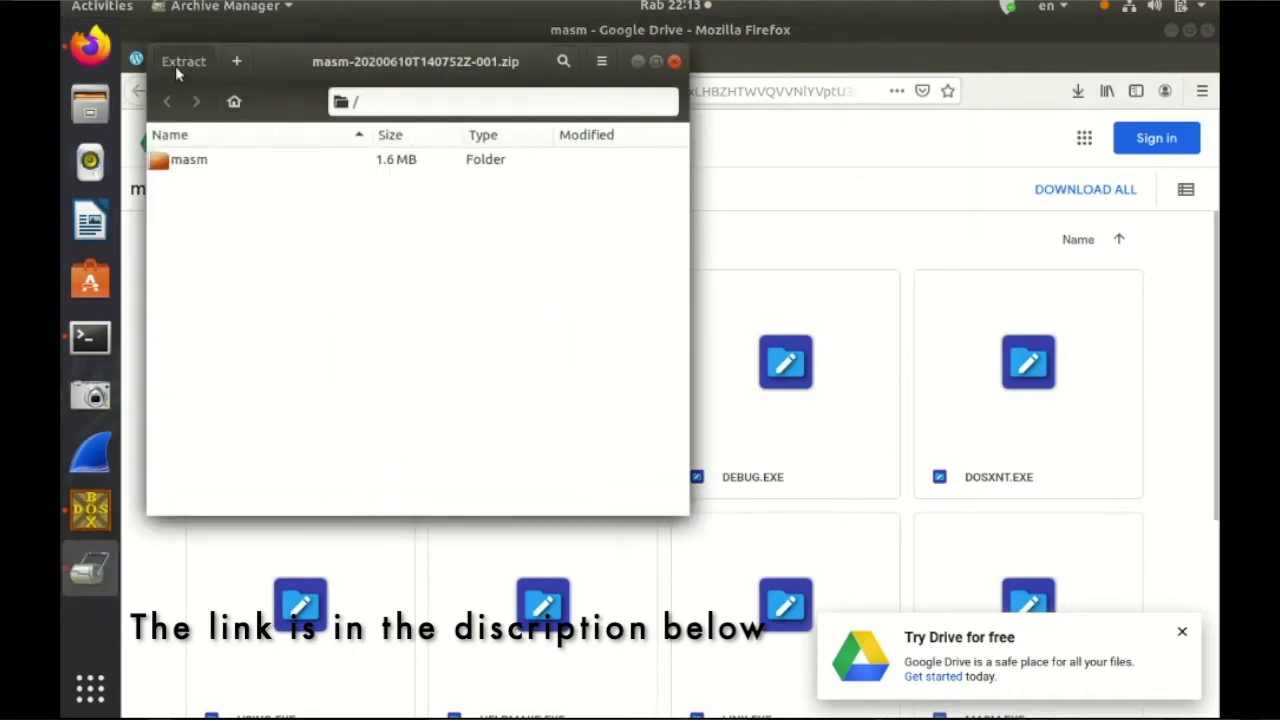
- Extract all files of the masm archive into the Documents folder and dismiss the completion dialog
left_click(175, 66)
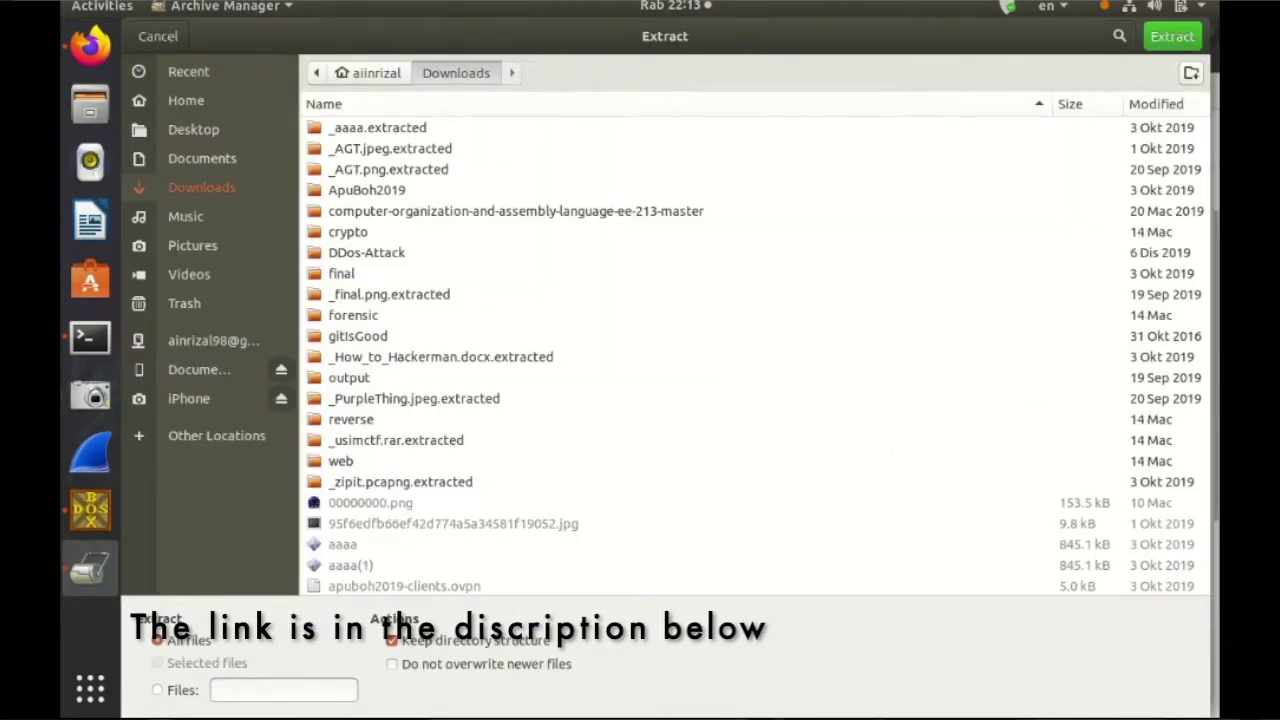
left_click(242, 158)
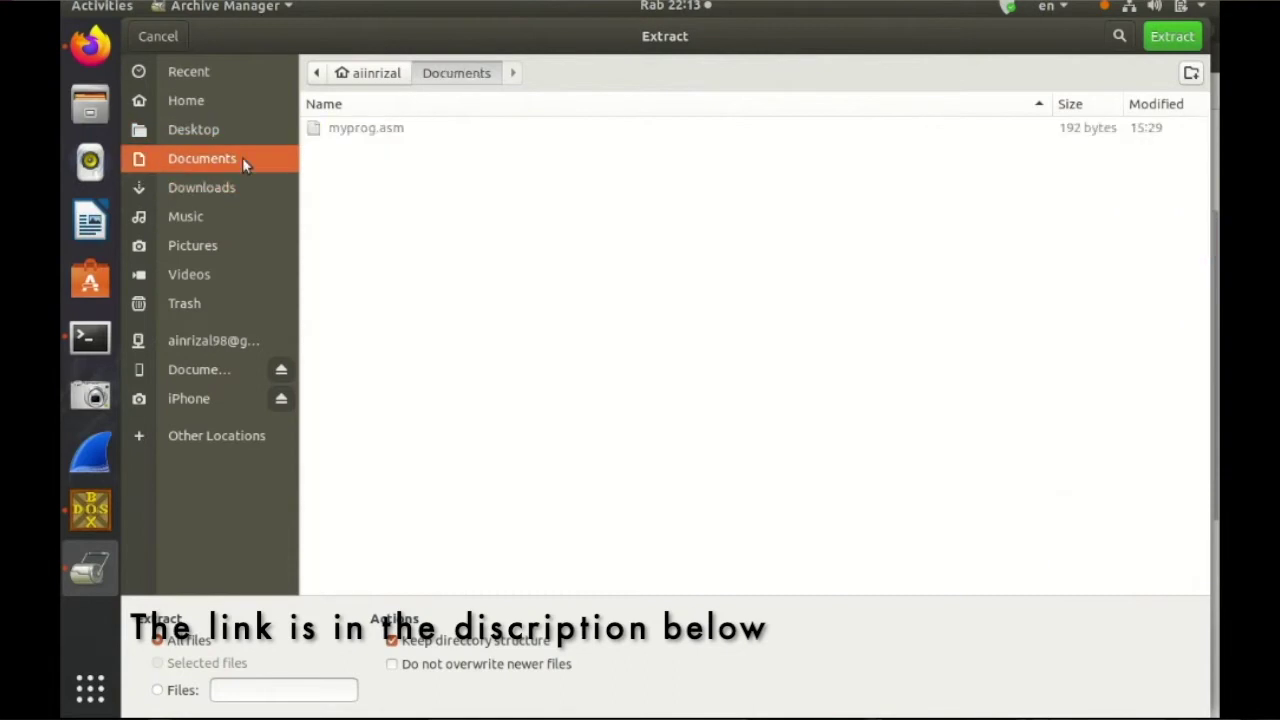
left_click(1170, 36)
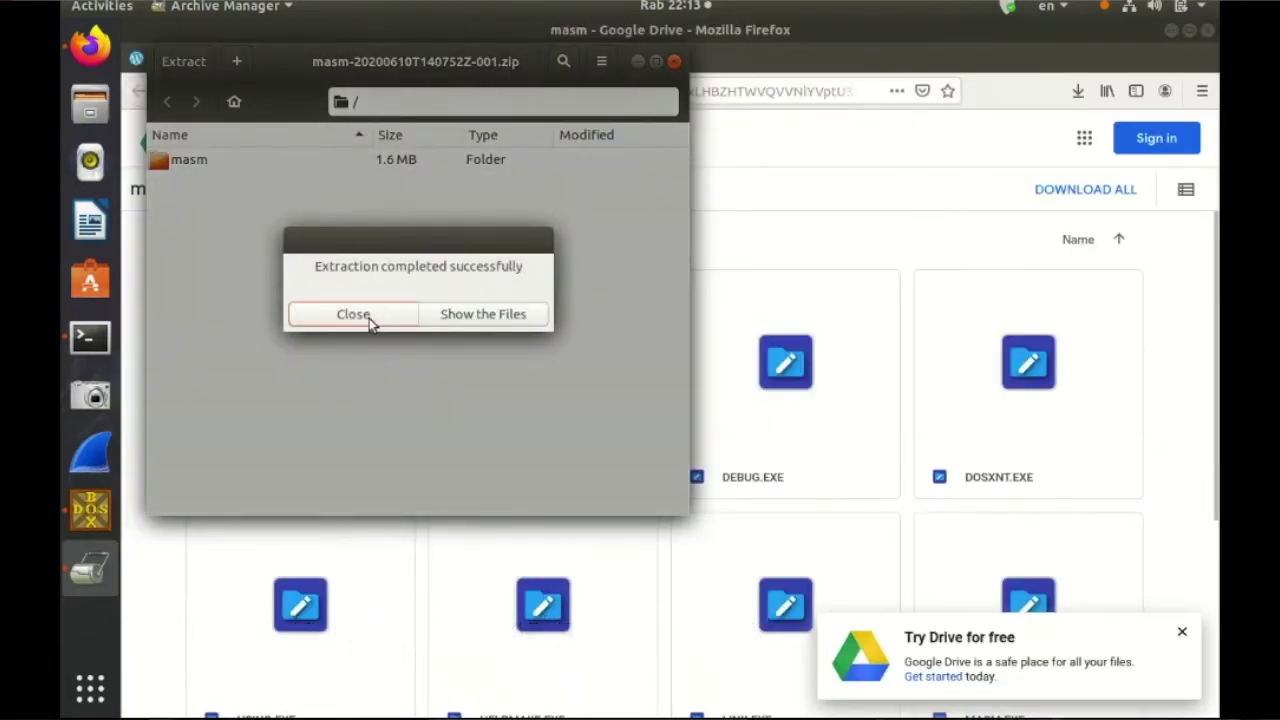
left_click(372, 314)
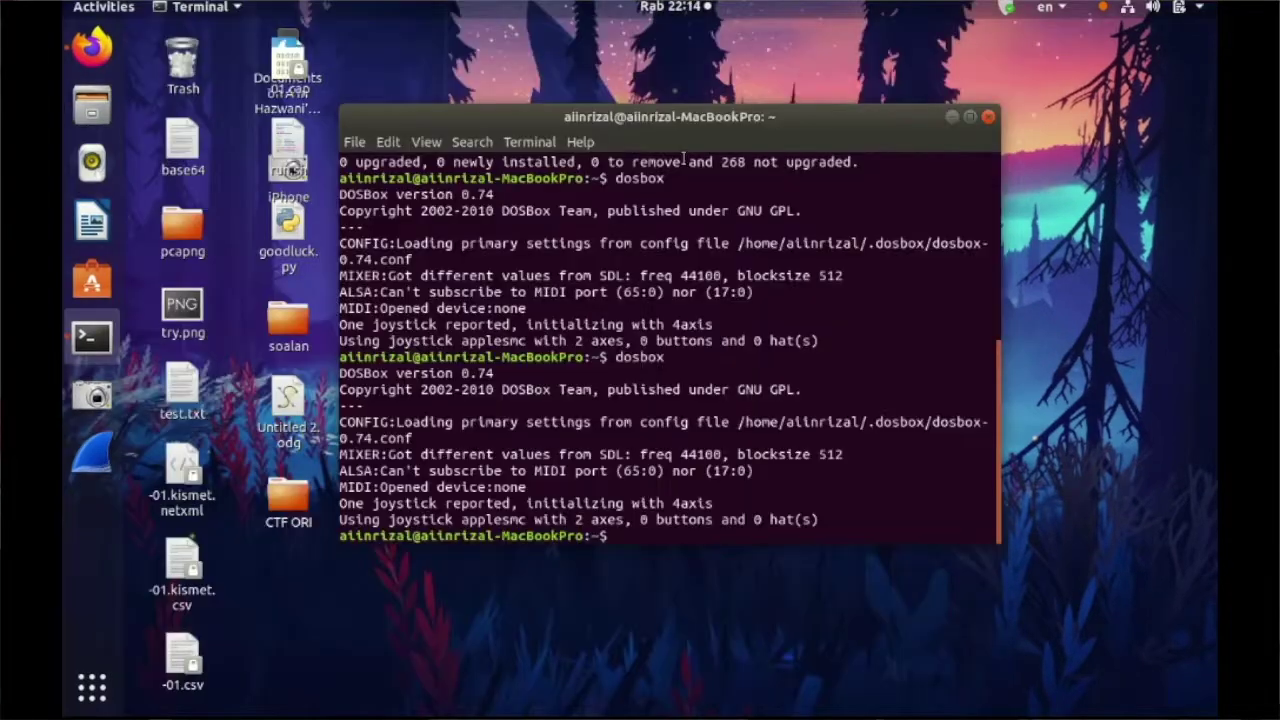
- Open the Documents folder in the Files app and move myprog.asm into the masm folder
left_click(92, 105)
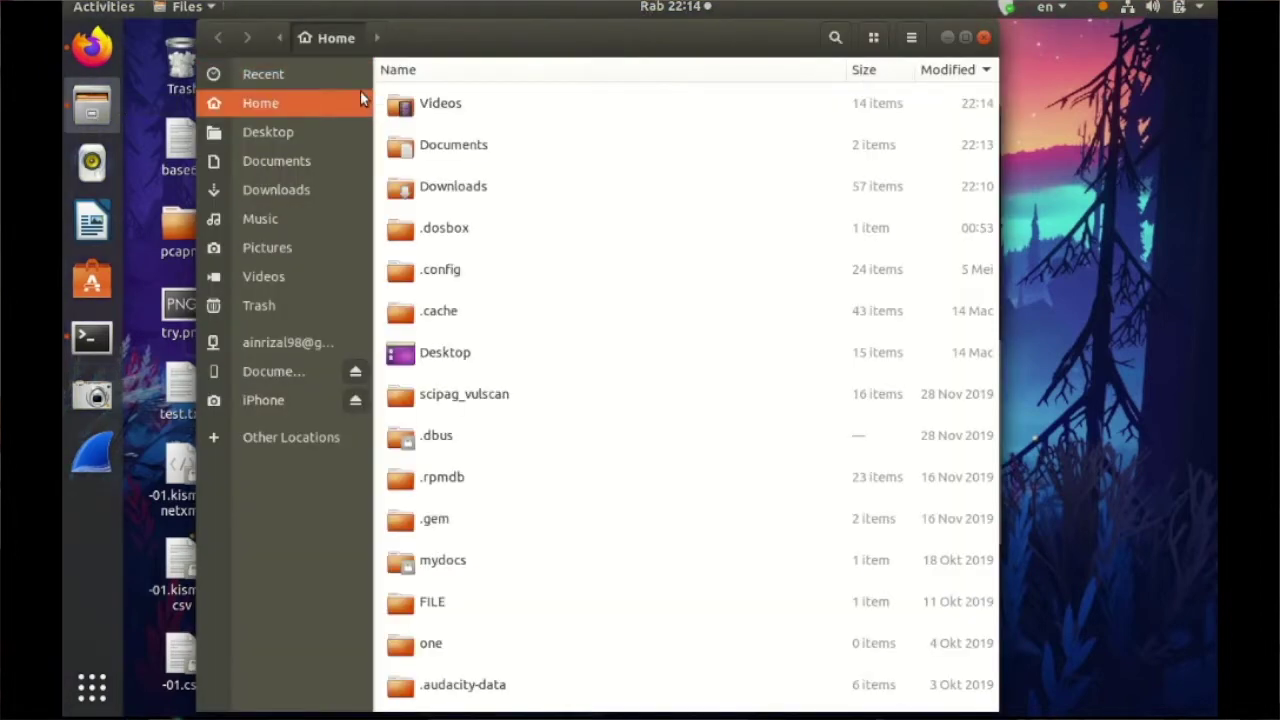
left_click(335, 128)
left_click(279, 162)
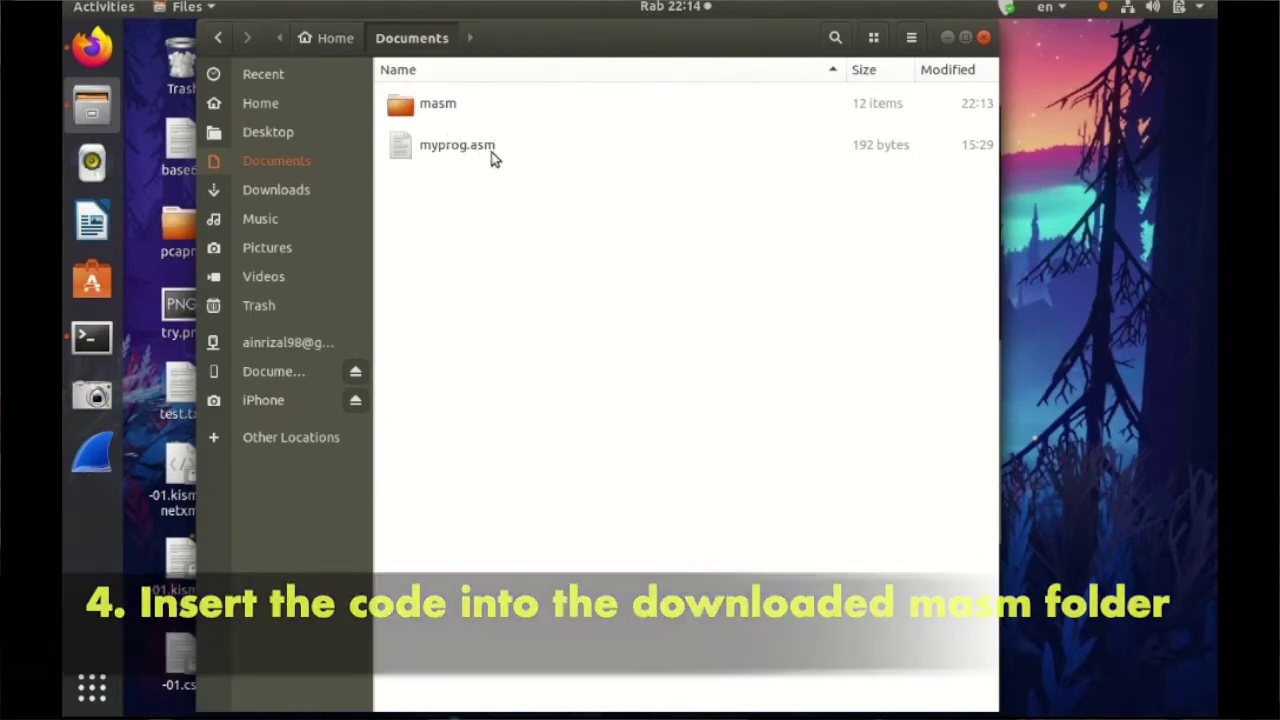
left_click_drag(466, 151, 417, 104)
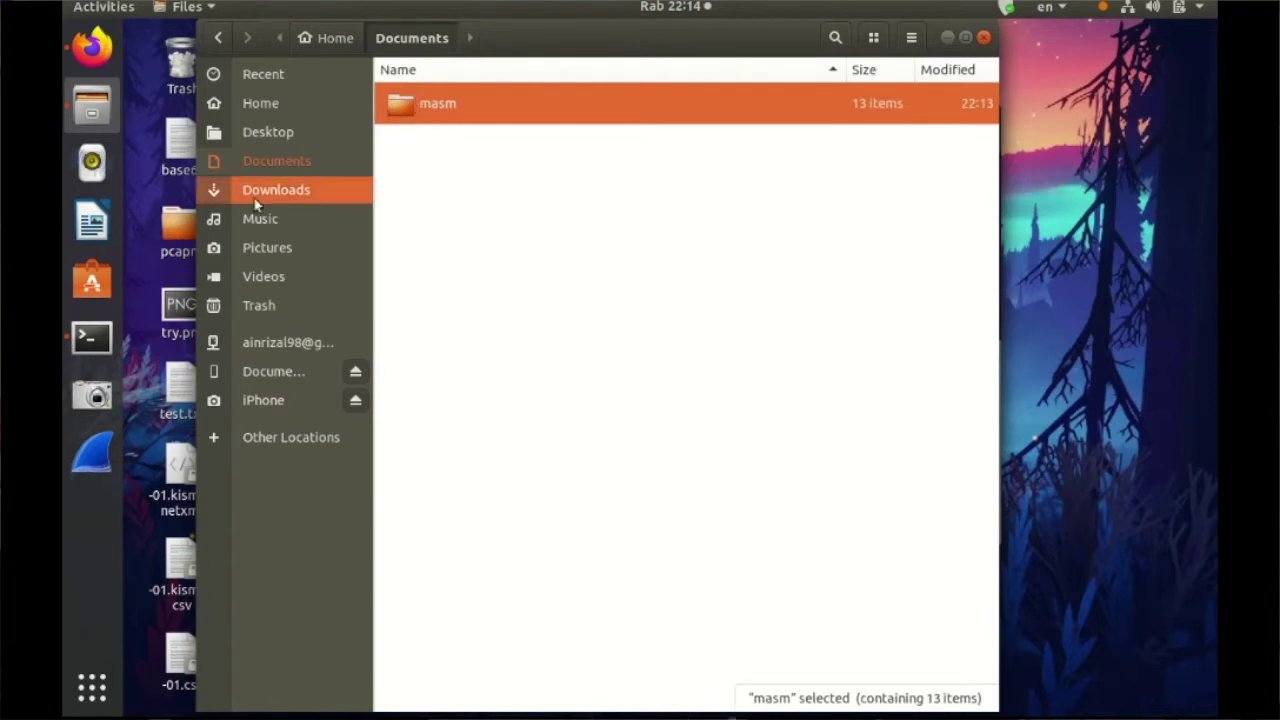
- Switch back to the terminal and start a new DOSBox session
left_click(92, 336)
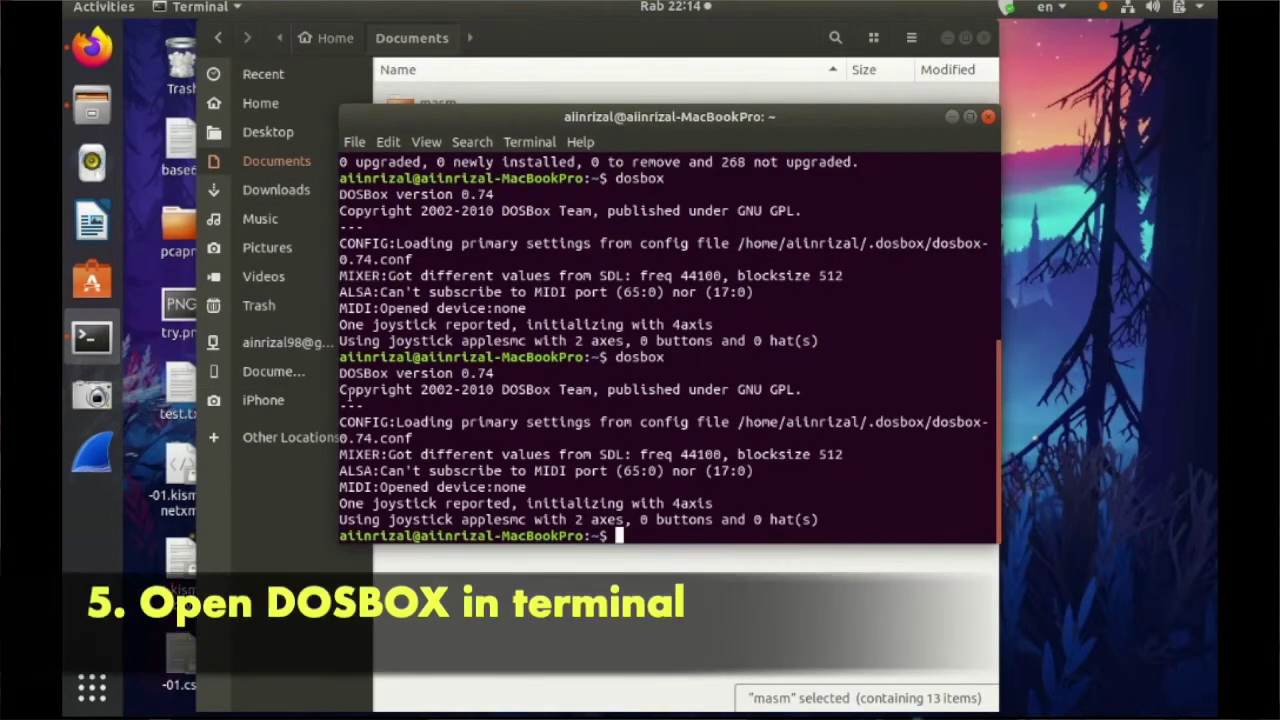
type("dosbox")
key("Return")
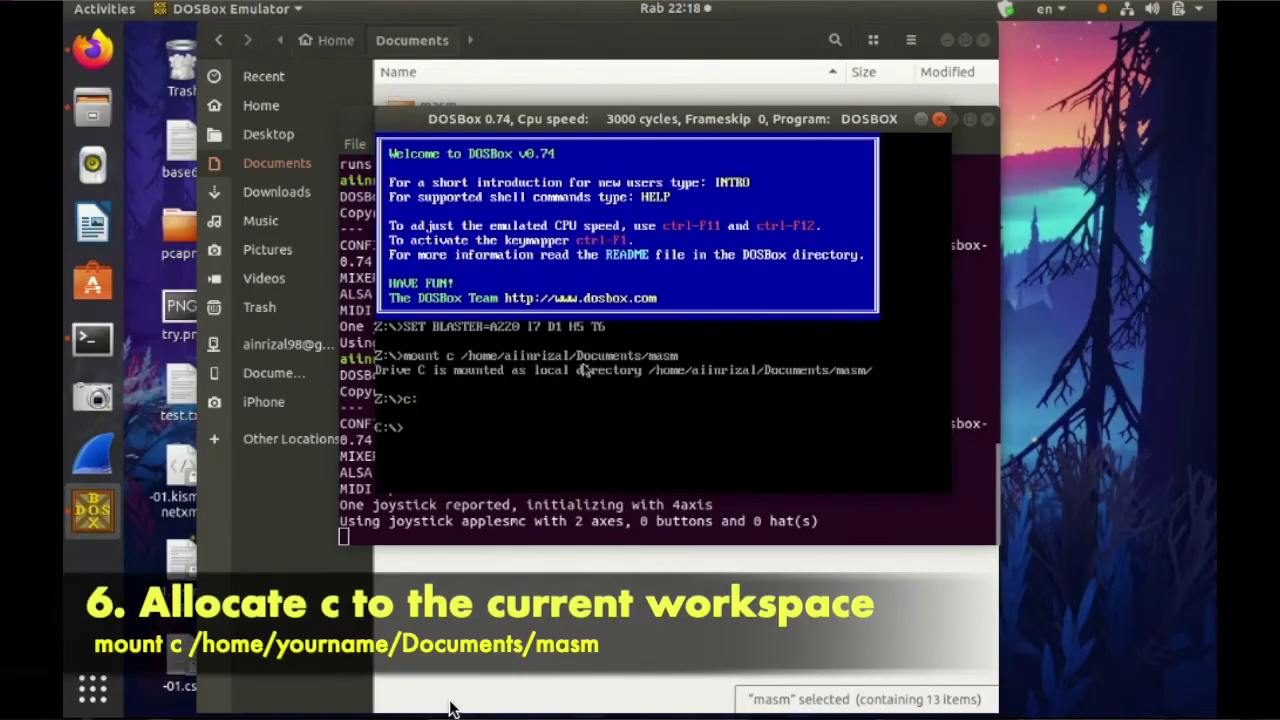
- List the contents of the mounted drive C with the dir command
type("d")
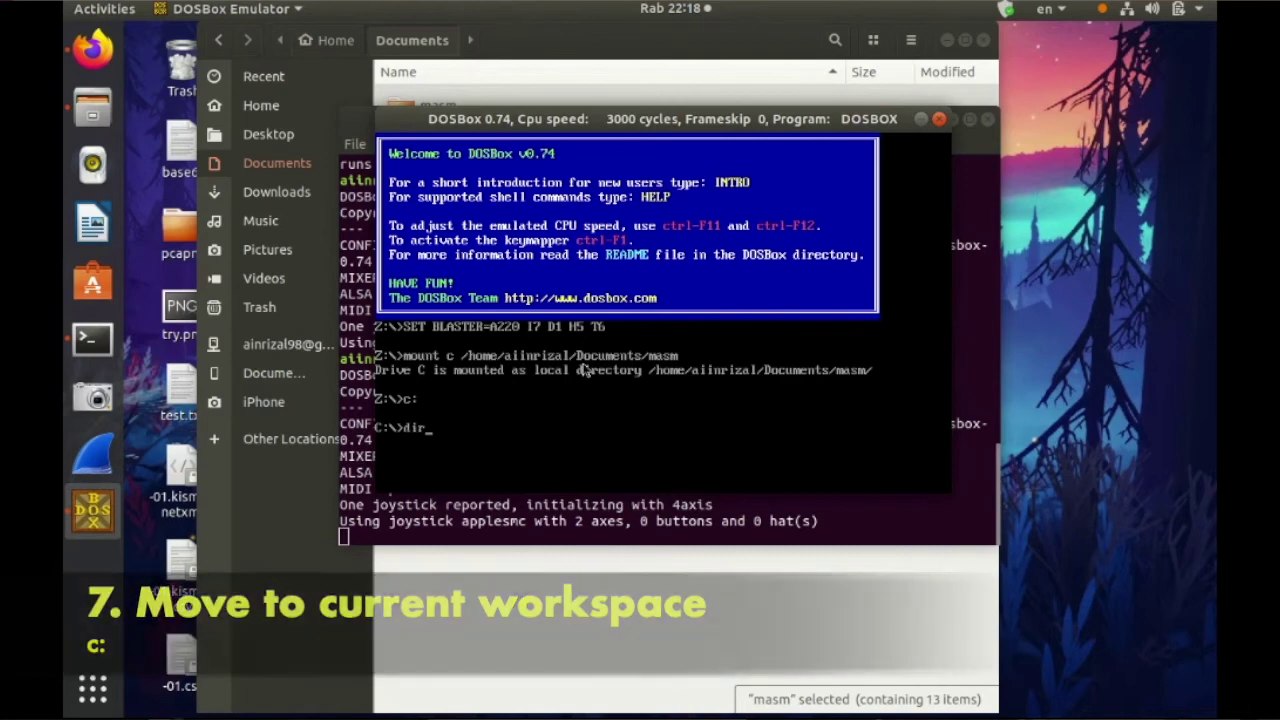
type("ir")
key("Return")
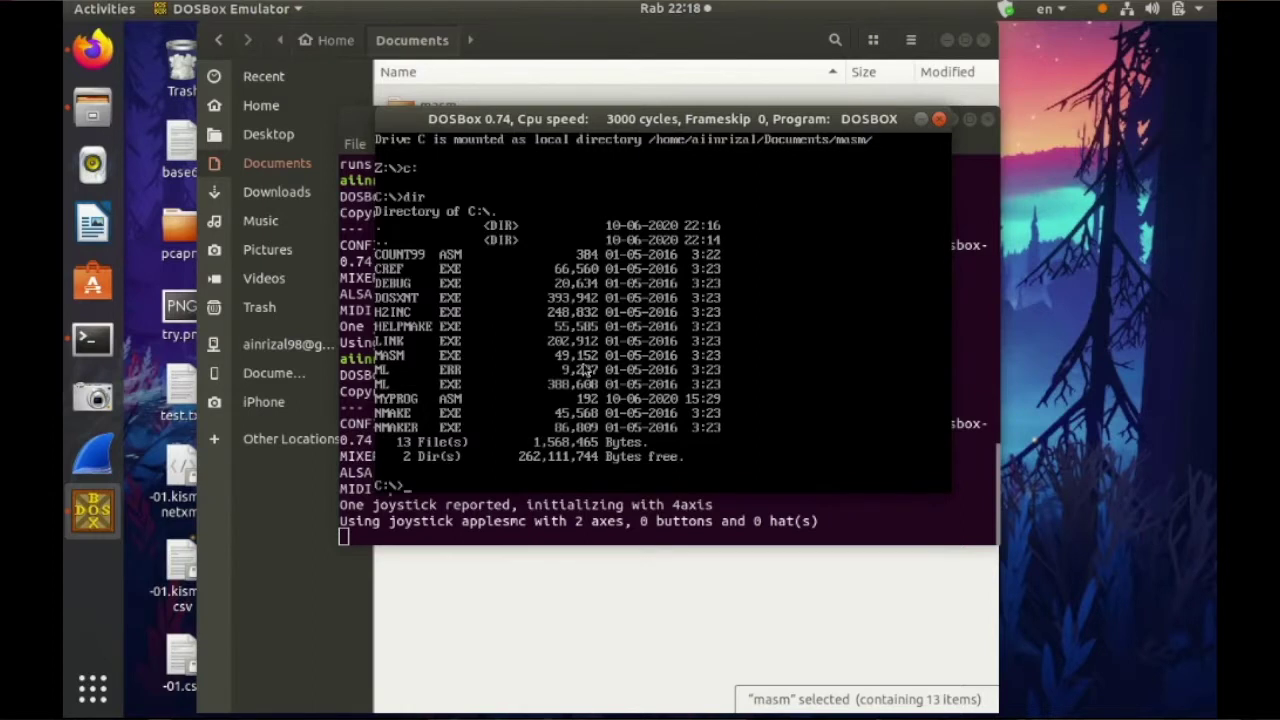
- Assemble the program source with the command masm MYPROG;
type("masm ")
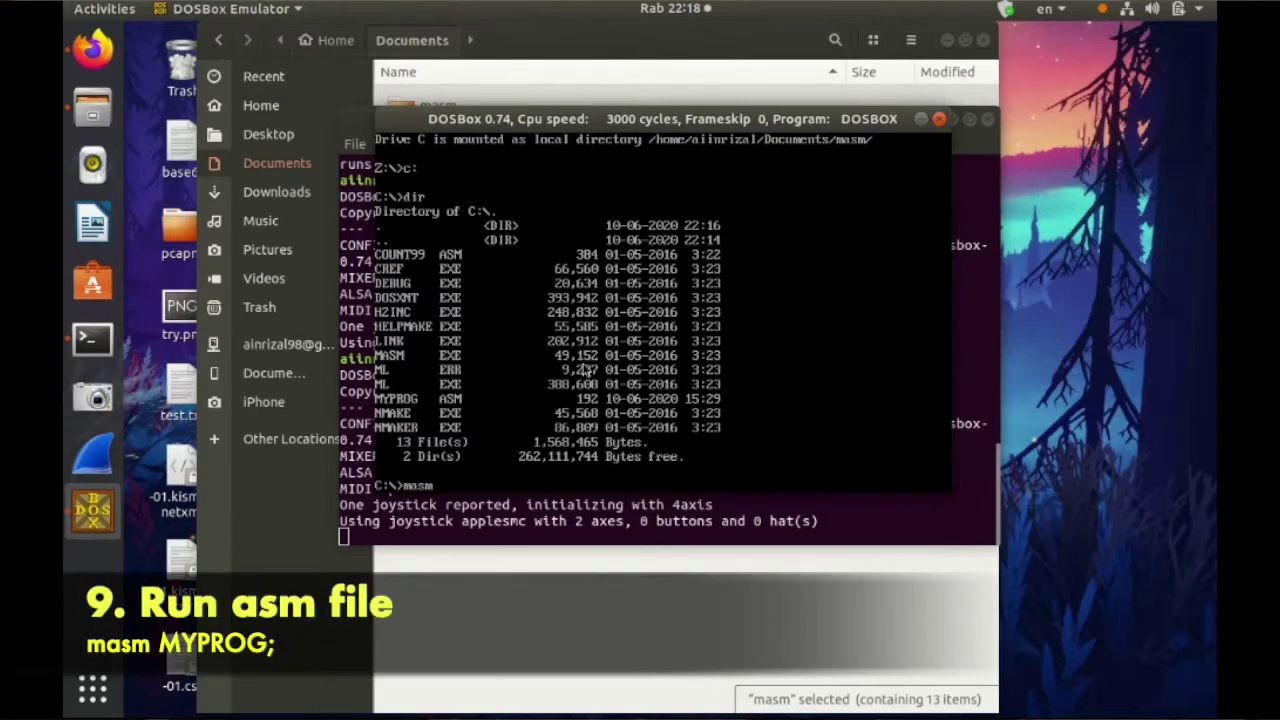
type("MYPROG;")
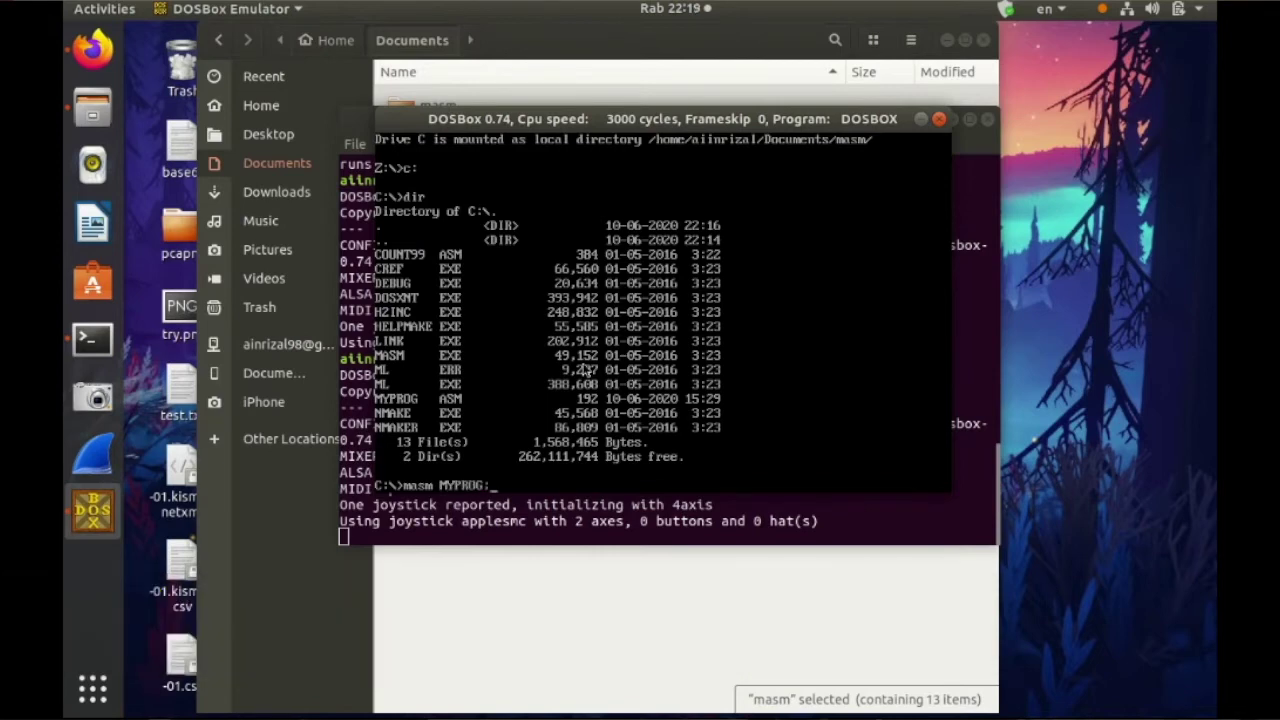
key("Return")
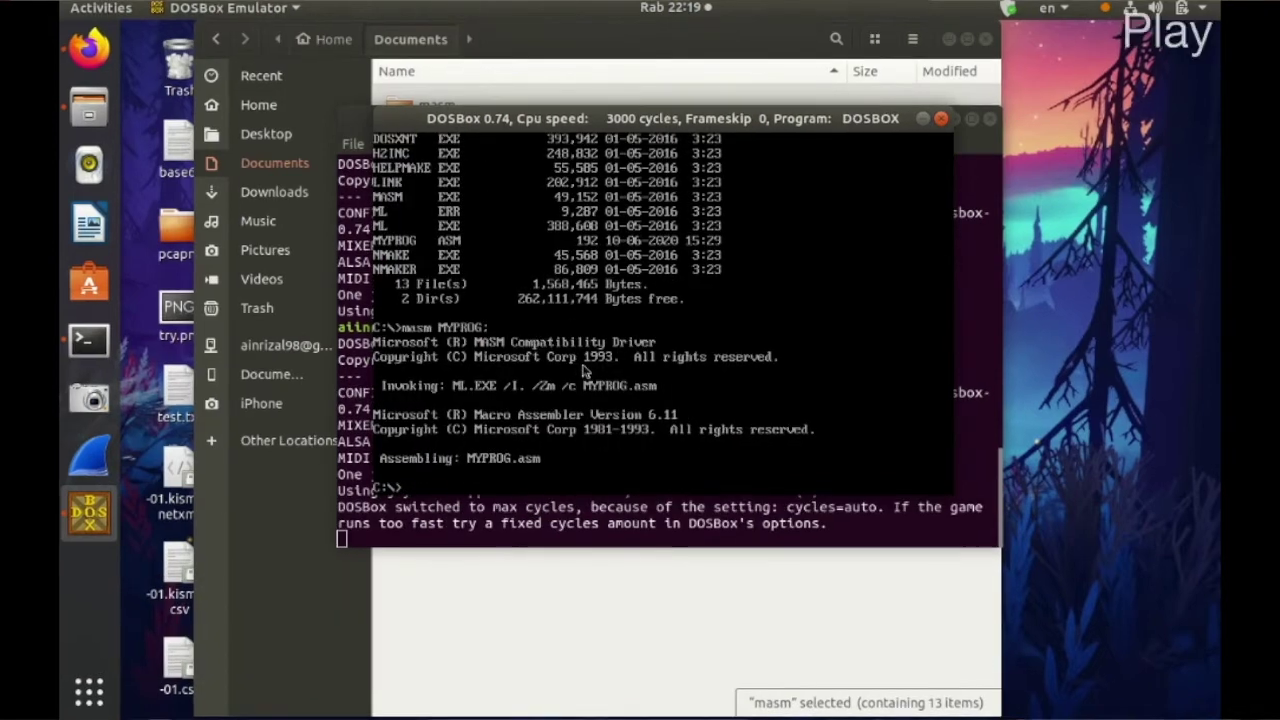
- Link the assembled program with the command link MYPROG;
type("link ")
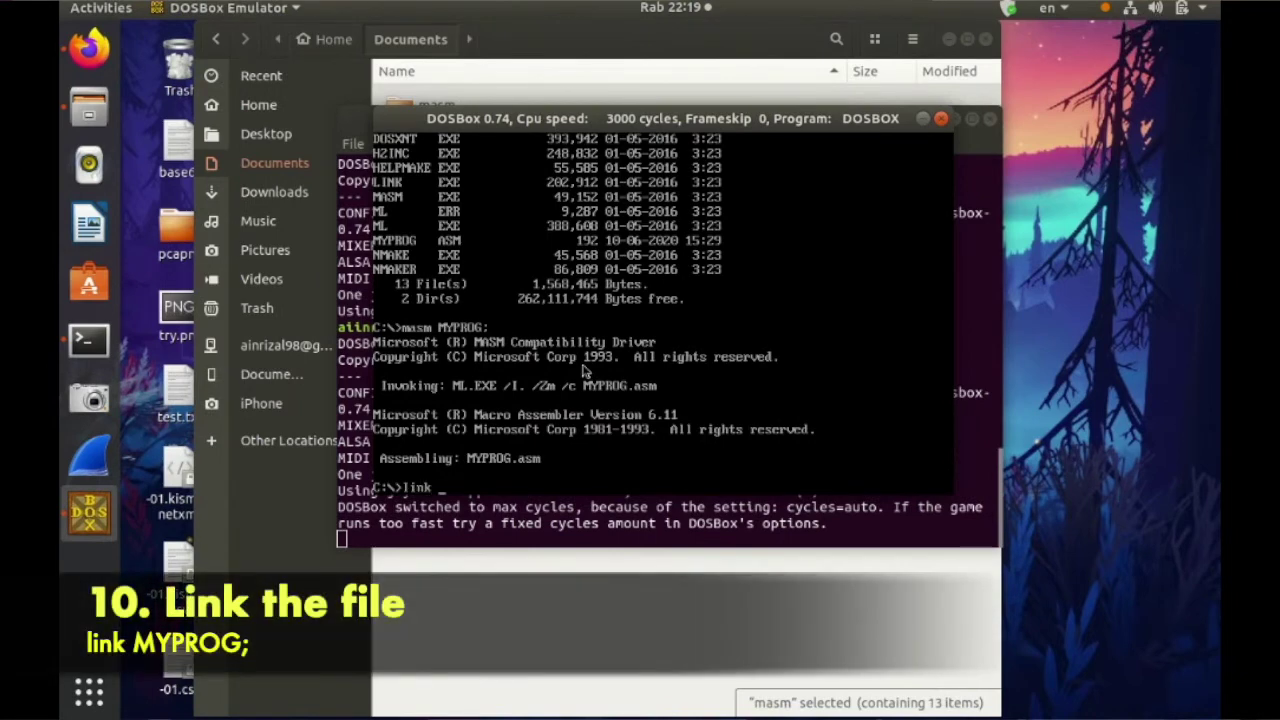
type("MYP")
key("BackSpace")
key("BackSpace")
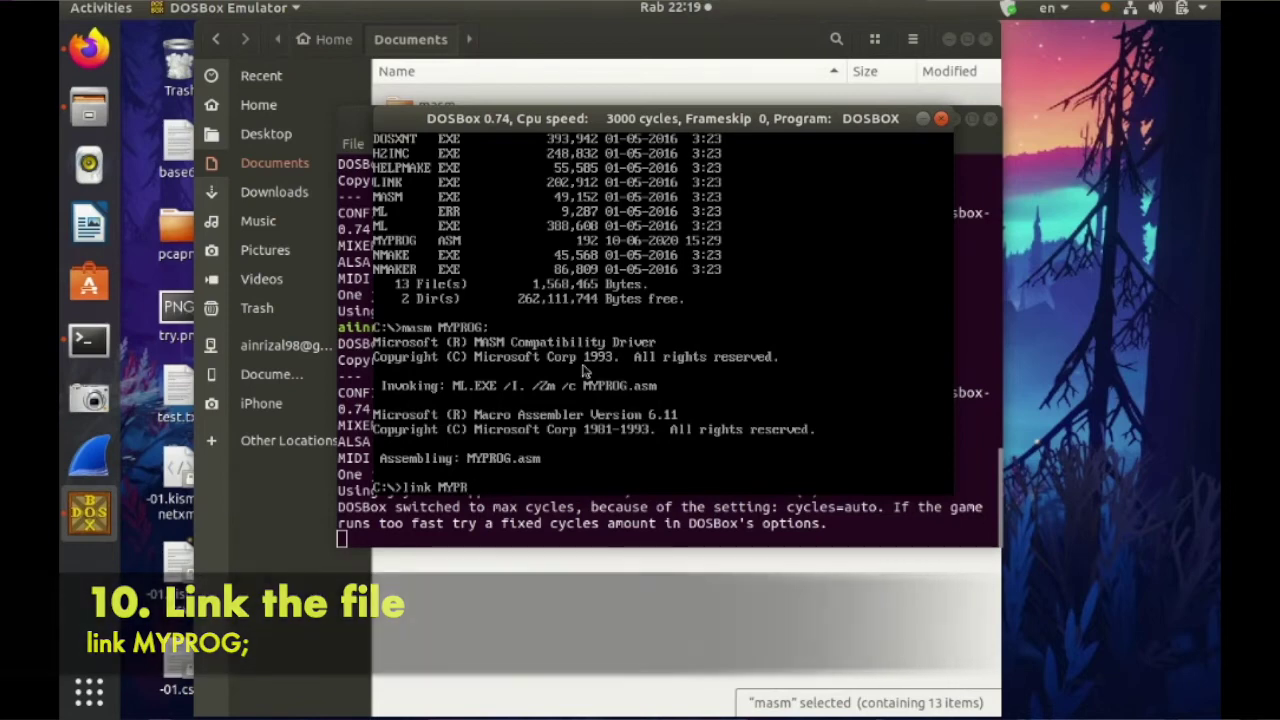
type("OG")
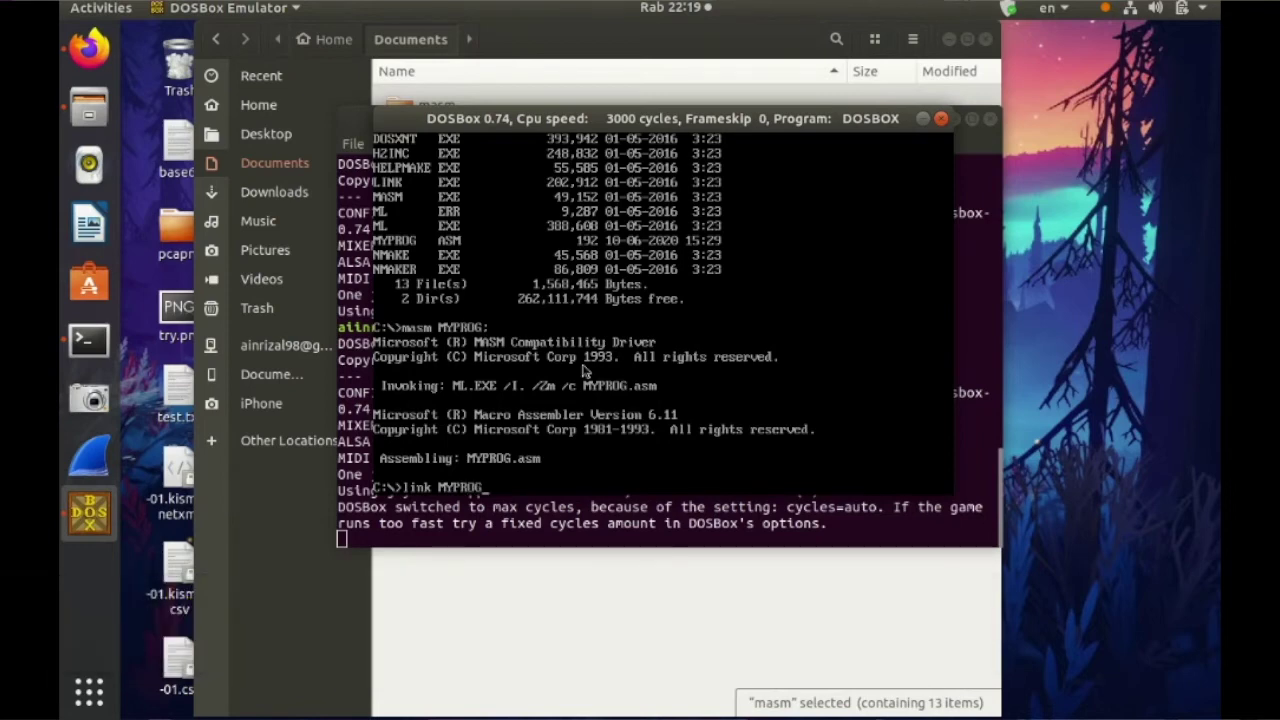
type(";")
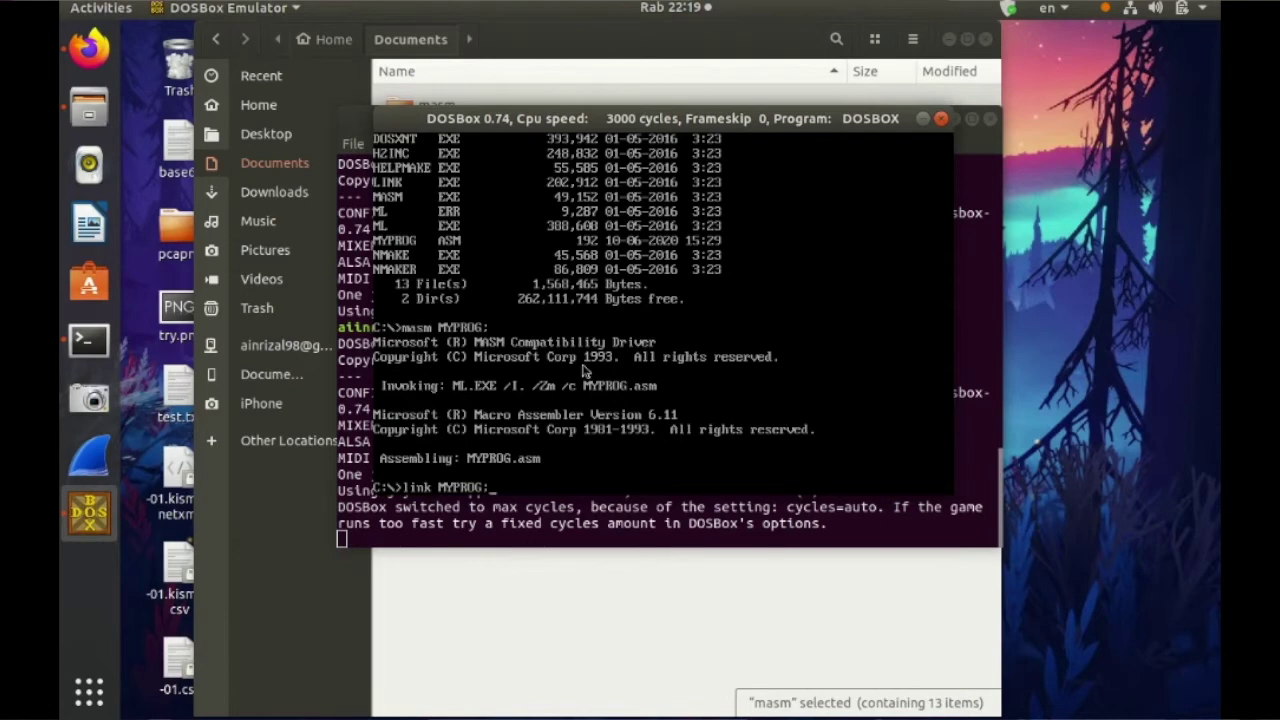
key("Return")
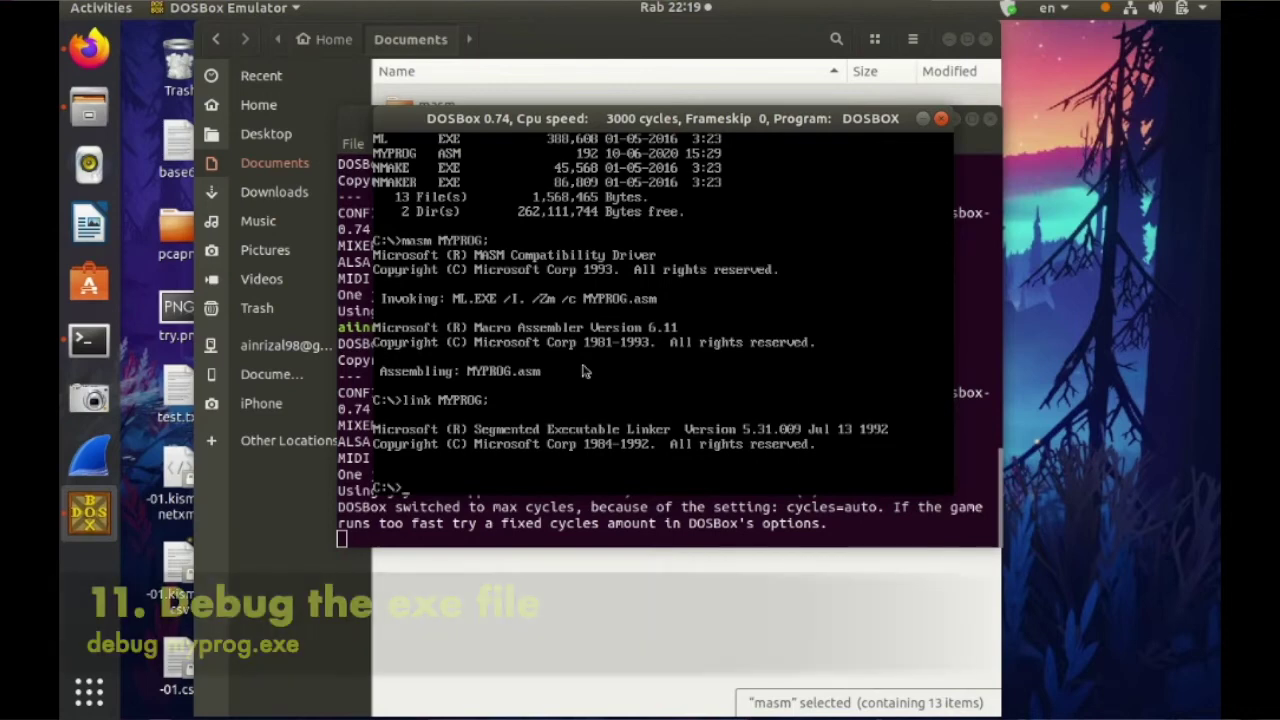
- Load myprog.exe with the debug command and run it with g
type("deb")
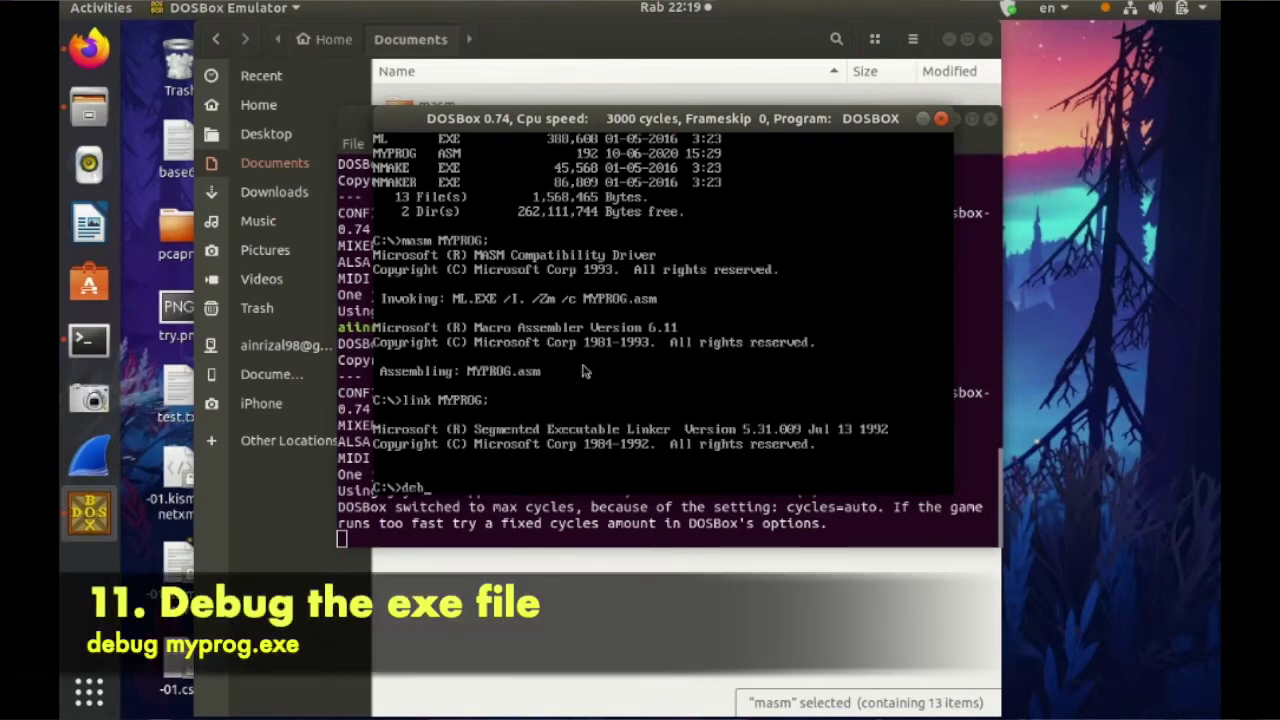
type("ug myprog.exe")
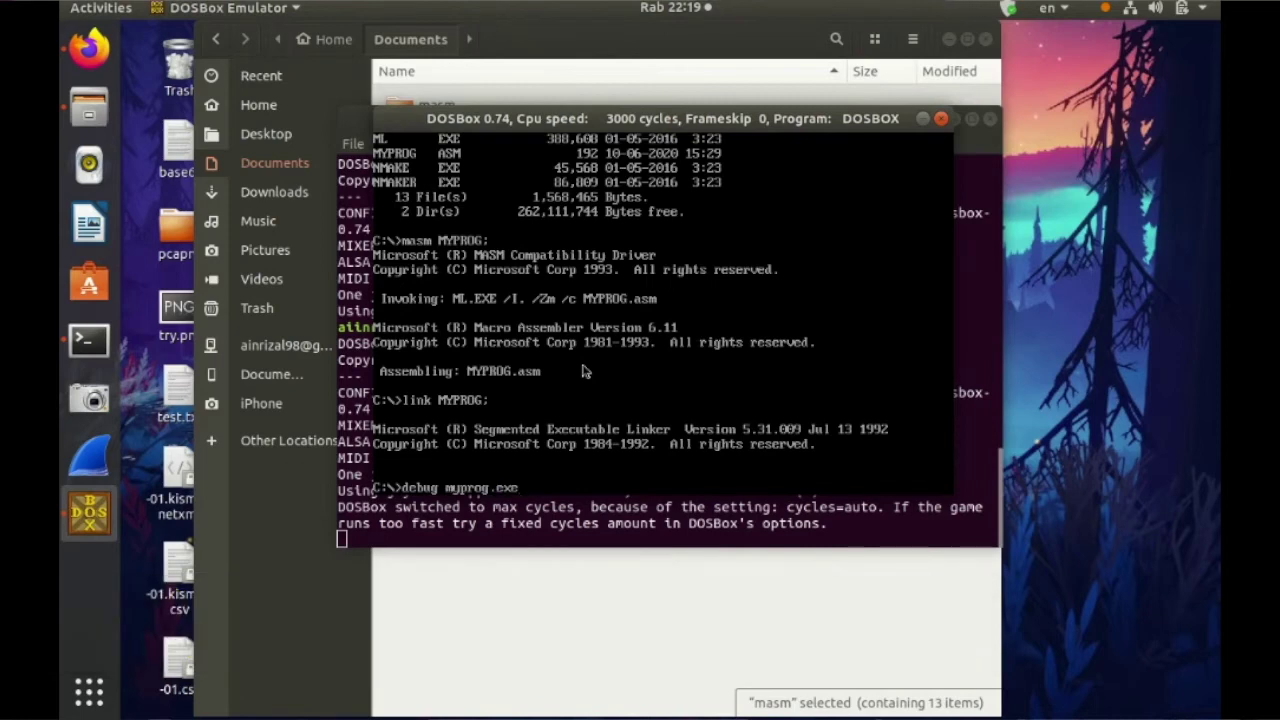
key("Return")
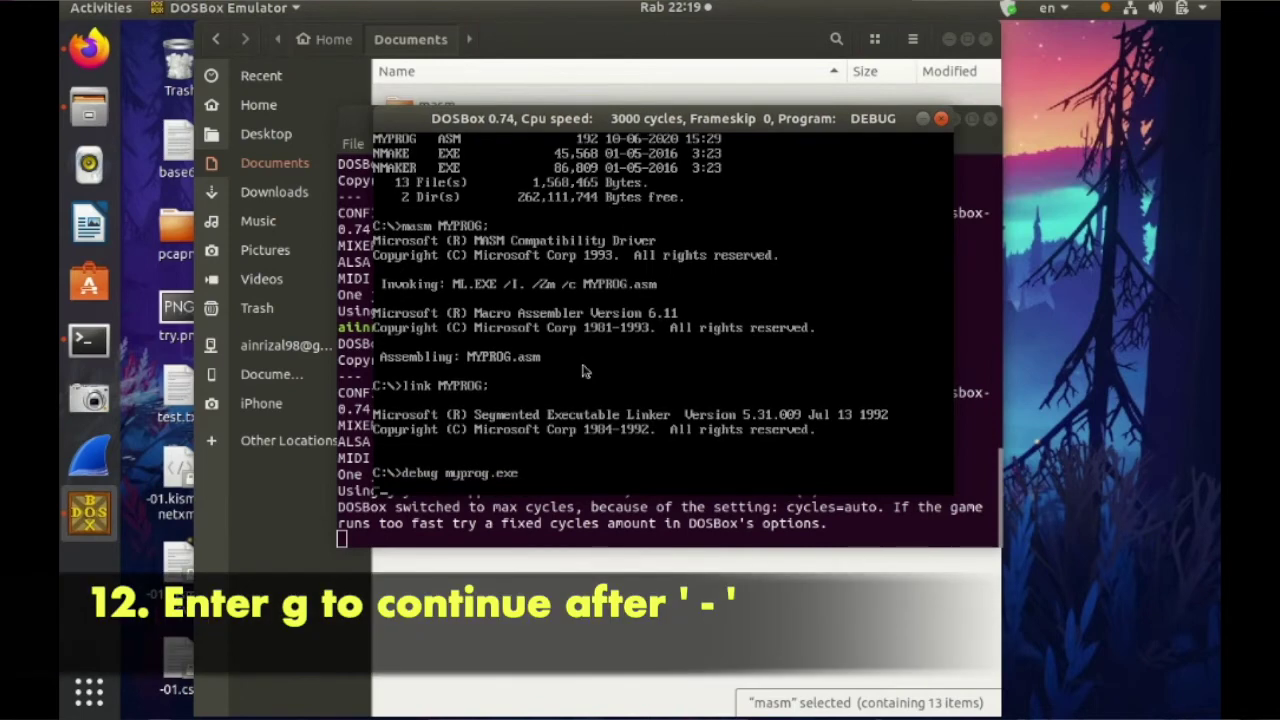
type("g")
key("Return")
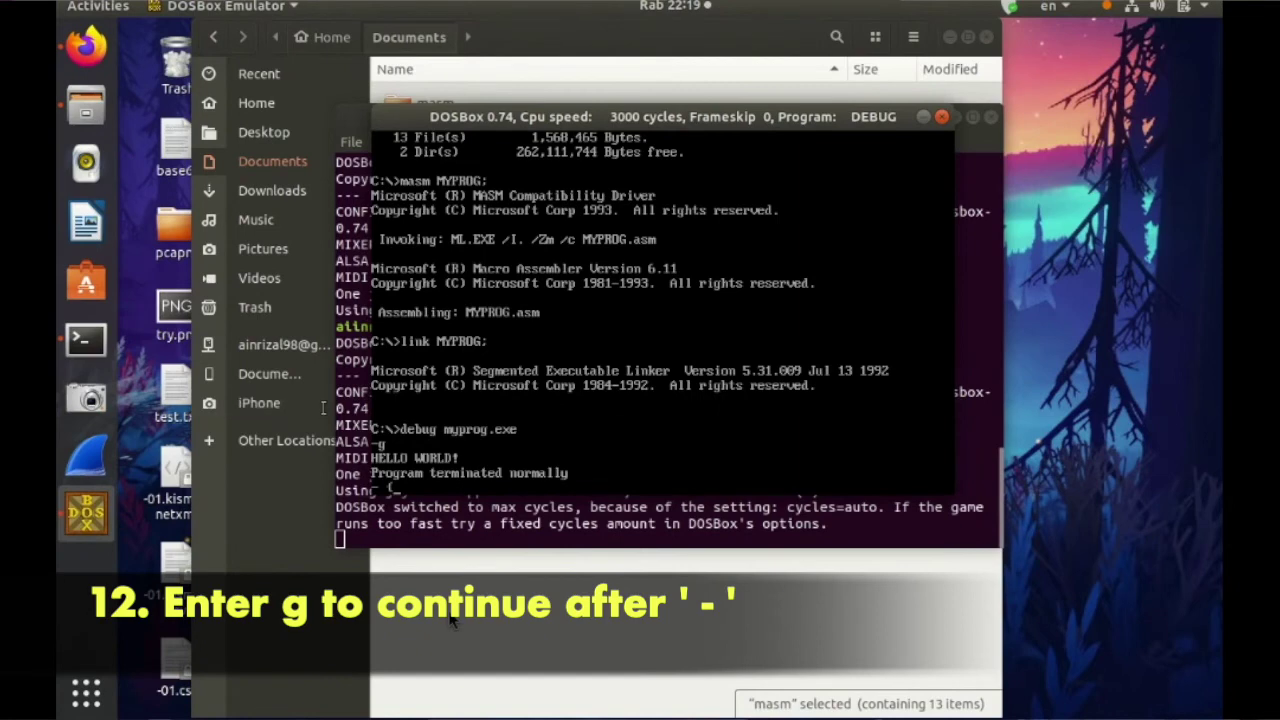